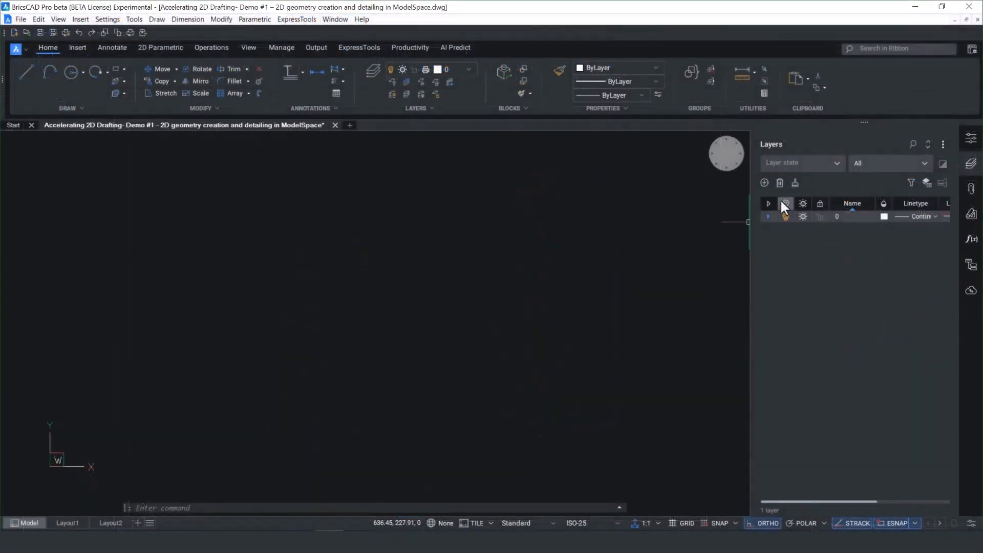
Step: Create a layer named Construction with red color and a center linetype, and make it the current layer
{"action": "left_click", "coordinate": [763, 184]}
{"action": "type", "text": "Cons"}
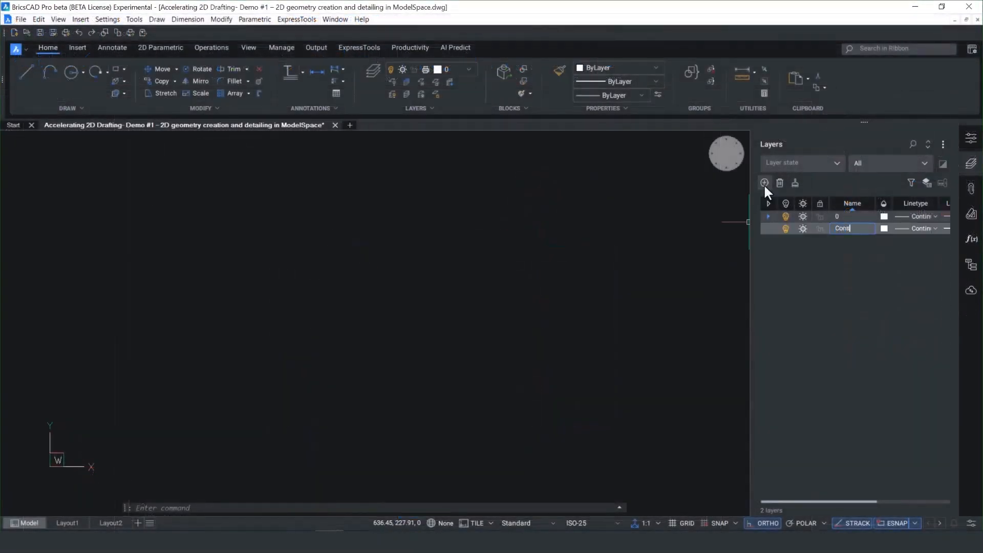
{"action": "type", "text": "truction"}
{"action": "key", "text": "Return"}
{"action": "left_click", "coordinate": [884, 229]}
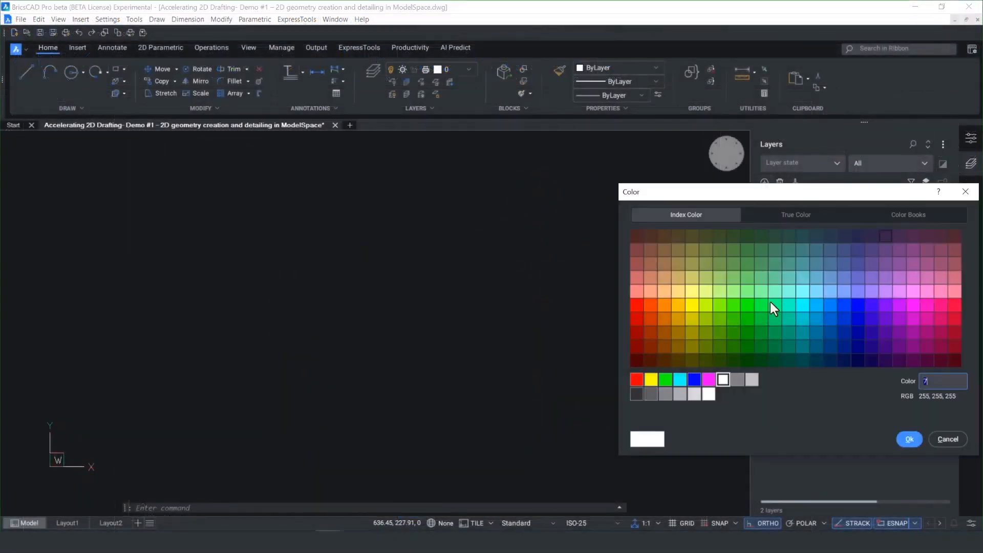
{"action": "left_click", "coordinate": [636, 380]}
{"action": "left_click", "coordinate": [909, 439]}
{"action": "left_click", "coordinate": [923, 229]}
{"action": "left_click", "coordinate": [921, 252]}
{"action": "left_click", "coordinate": [768, 228]}
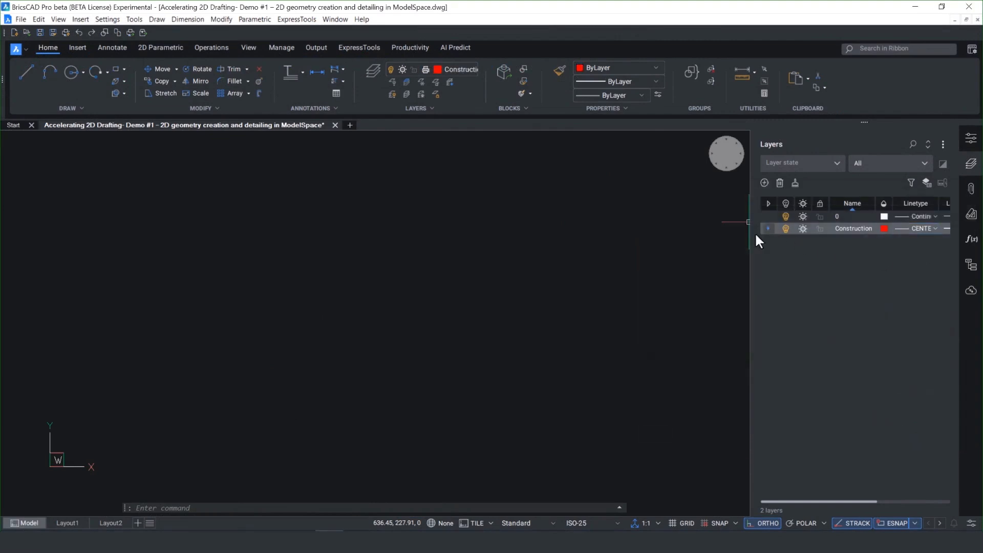
Step: Draw a vertical centerline in the middle of the drawing area on the Construction layer
{"action": "right_click", "coordinate": [364, 202]}
{"action": "left_click", "coordinate": [377, 219]}
{"action": "left_click", "coordinate": [377, 186]}
{"action": "left_click", "coordinate": [377, 468]}
{"action": "right_click", "coordinate": [378, 469]}
Step: Draw a horizontal centerline crossing the vertical centerline
{"action": "right_click", "coordinate": [266, 333]}
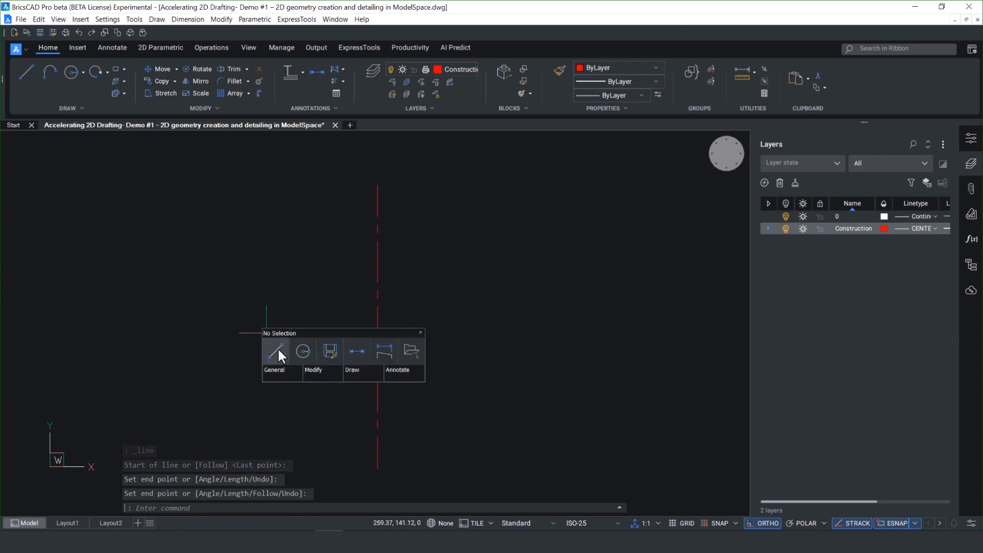
{"action": "left_click", "coordinate": [279, 353]}
{"action": "left_click", "coordinate": [282, 306]}
{"action": "left_click", "coordinate": [498, 311]}
{"action": "key", "text": "Escape"}
{"action": "left_click", "coordinate": [400, 306]}
{"action": "left_click", "coordinate": [389, 306]}
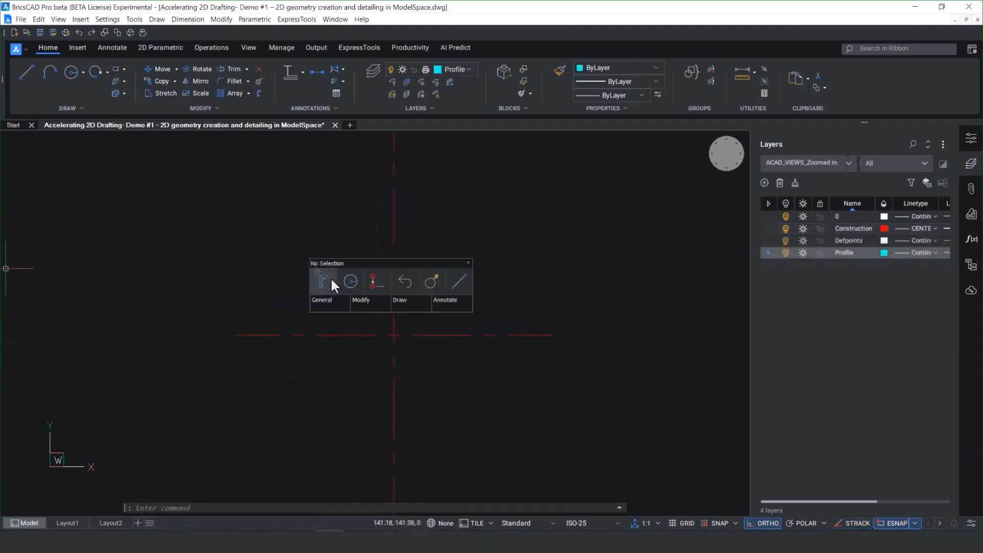
Step: Draw a circle with a diameter of 63 centered on the intersection of the two centerlines
{"action": "left_click", "coordinate": [331, 285]}
{"action": "left_click", "coordinate": [393, 335]}
{"action": "type", "text": "d"}
{"action": "key", "text": "Return"}
{"action": "type", "text": "63"}
{"action": "key", "text": "Return"}
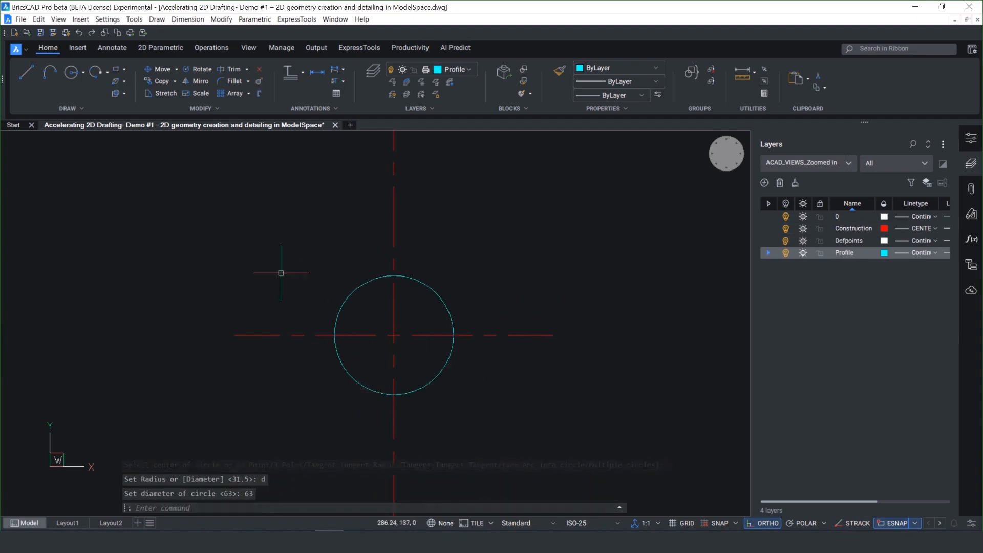
Step: Offset the circle outward by 6.1 to make a second concentric circle
{"action": "right_click", "coordinate": [280, 273]}
{"action": "left_click", "coordinate": [308, 269]}
{"action": "type", "text": "6.1"}
{"action": "key", "text": "Return"}
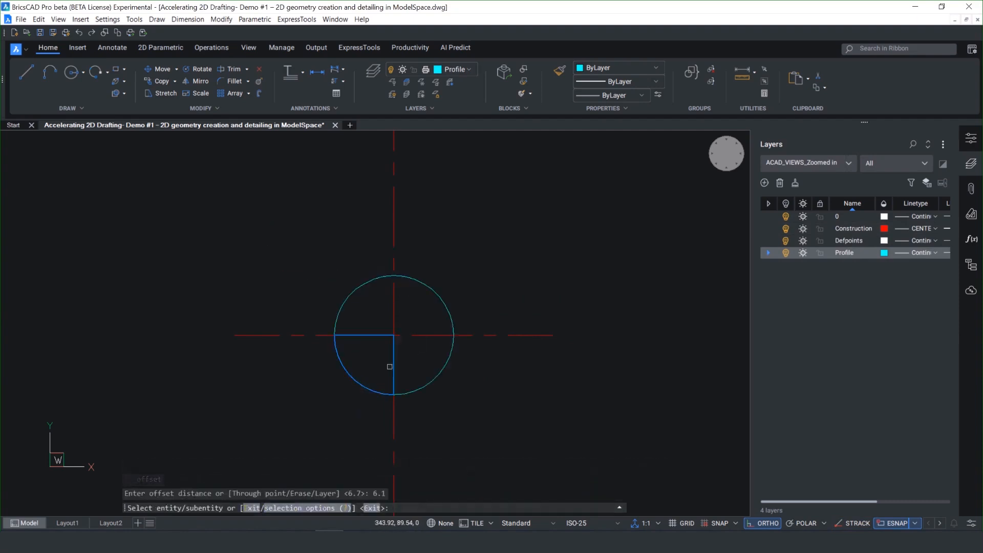
{"action": "left_click", "coordinate": [394, 394]}
{"action": "left_click", "coordinate": [463, 415]}
{"action": "key", "text": "Return"}
Step: Offset the outer circle outward twice to add two more concentric circles
{"action": "key", "text": "Return"}
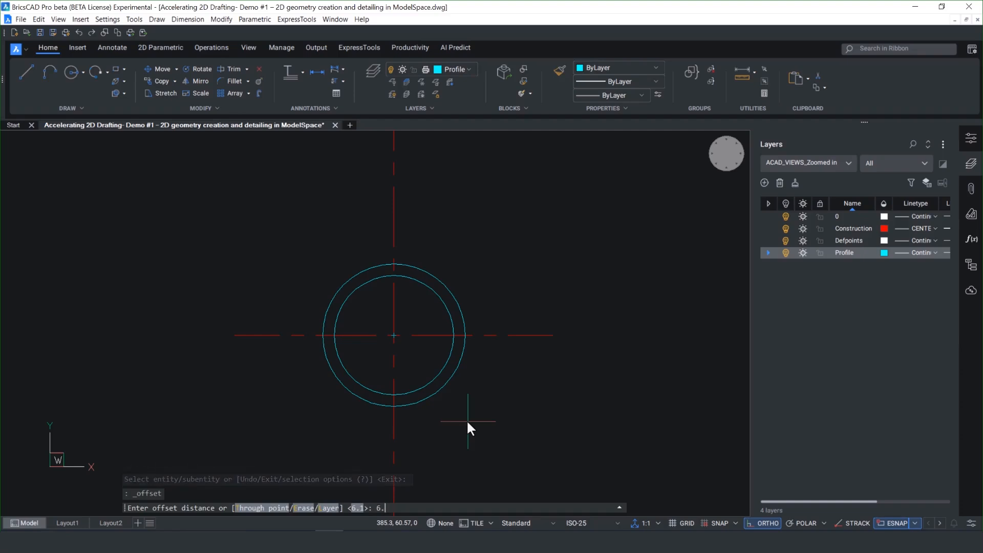
{"action": "key", "text": "Return"}
{"action": "left_click", "coordinate": [445, 391]}
{"action": "left_click", "coordinate": [450, 401]}
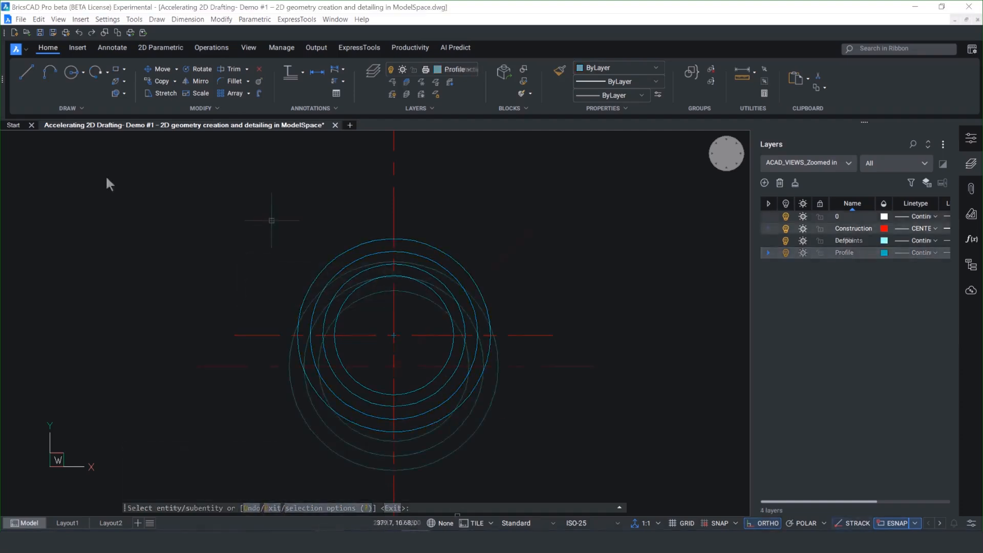
Step: Offset the diagonal centerline by 20 to both sides
{"action": "right_click", "coordinate": [307, 241]}
{"action": "left_click", "coordinate": [319, 238]}
{"action": "type", "text": "20"}
{"action": "key", "text": "Return"}
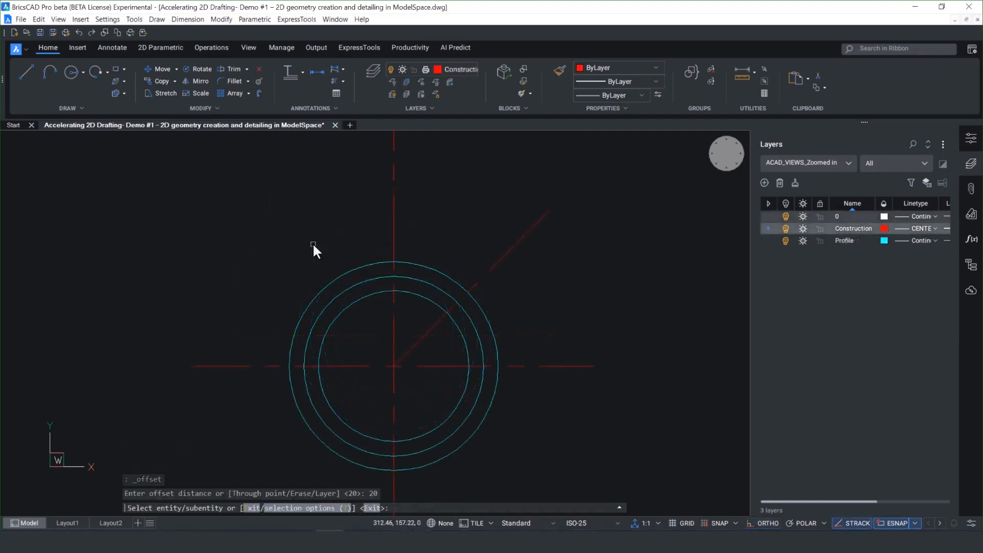
{"action": "left_click", "coordinate": [499, 260]}
{"action": "type", "text": "b"}
{"action": "key", "text": "Return"}
Step: Fillet the outer ends of the two offset diagonal lines with a radius of 20
{"action": "key", "text": "Return"}
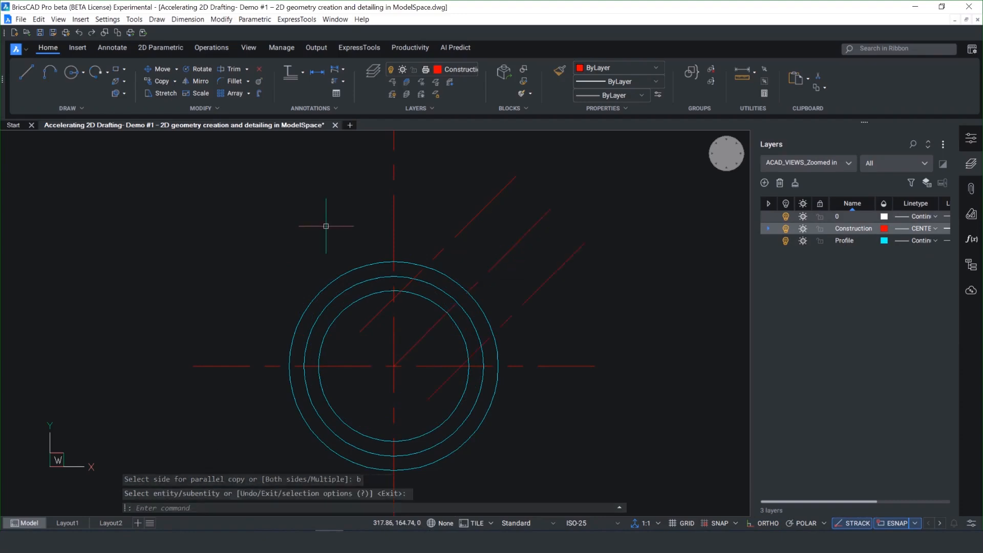
{"action": "right_click", "coordinate": [325, 227]}
{"action": "left_click", "coordinate": [355, 243]}
{"action": "type", "text": "r"}
{"action": "key", "text": "Return"}
{"action": "type", "text": "20"}
{"action": "key", "text": "Return"}
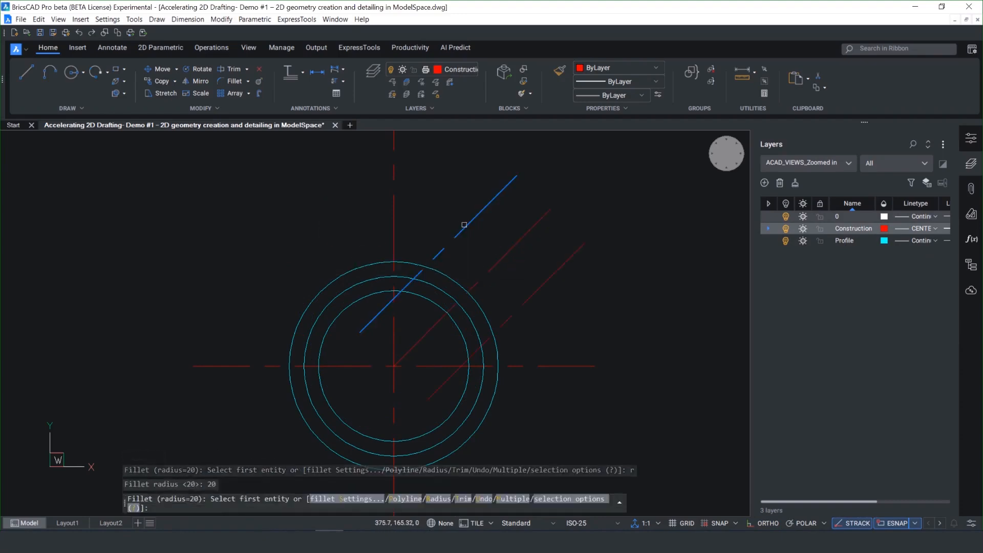
{"action": "left_click", "coordinate": [535, 286]}
Step: Move the end arc and the two offset diagonal lines to the Profile layer
{"action": "left_click", "coordinate": [533, 167]}
{"action": "left_click", "coordinate": [514, 177]}
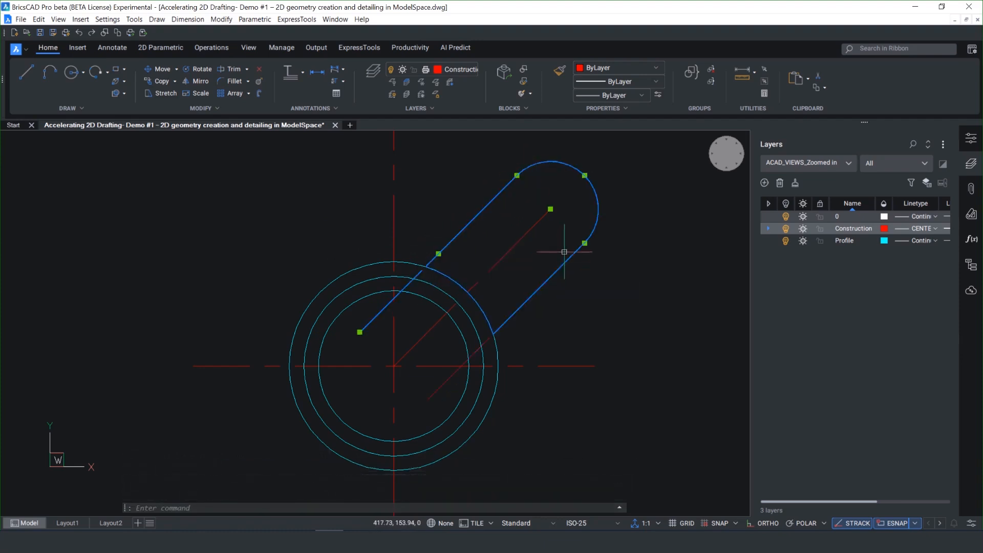
{"action": "left_click", "coordinate": [562, 266]}
{"action": "left_click", "coordinate": [677, 269]}
{"action": "left_click", "coordinate": [650, 293]}
{"action": "key", "text": "Escape"}
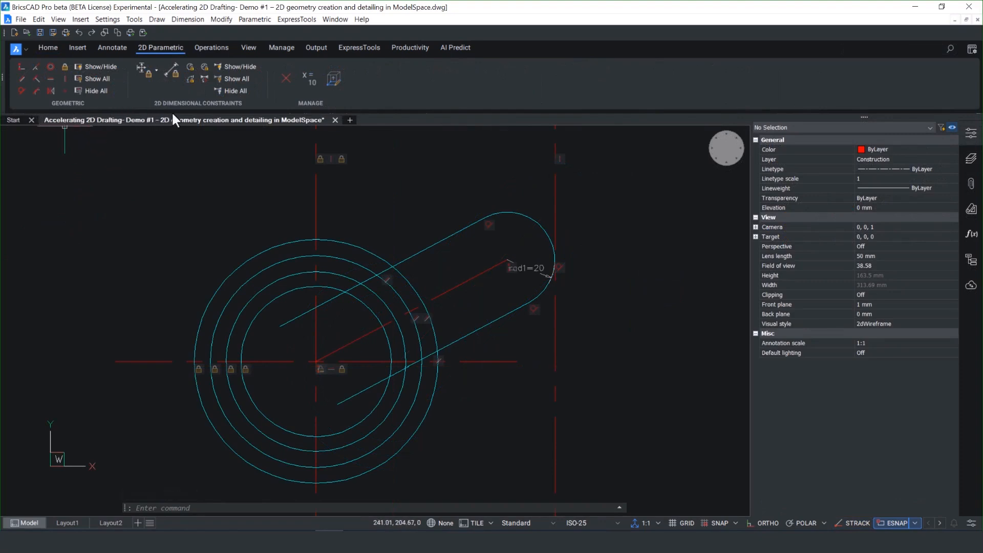
Step: Add an angular constraint between the inclined centerline and the horizontal centerline, keeping the measured angle
{"action": "left_click", "coordinate": [190, 80]}
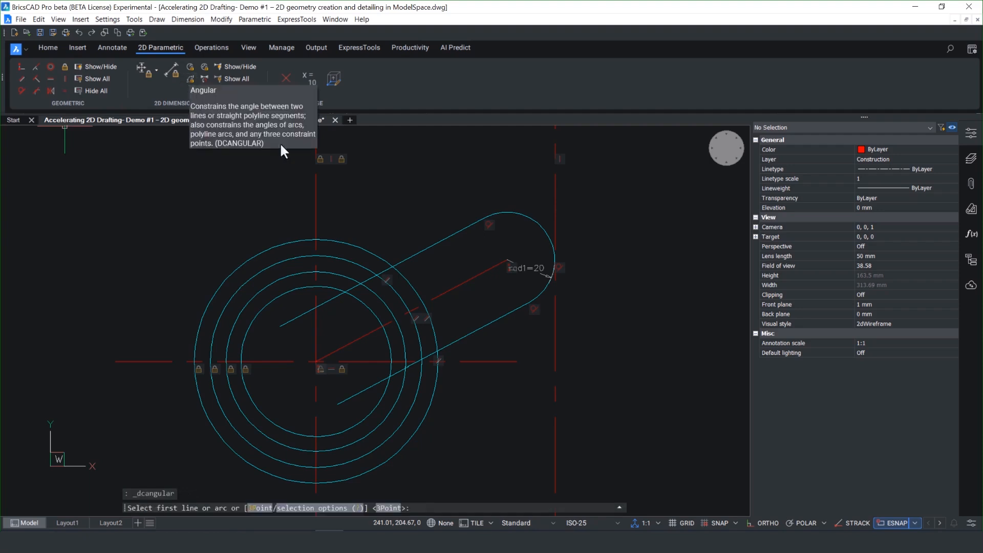
{"action": "left_click", "coordinate": [461, 285]}
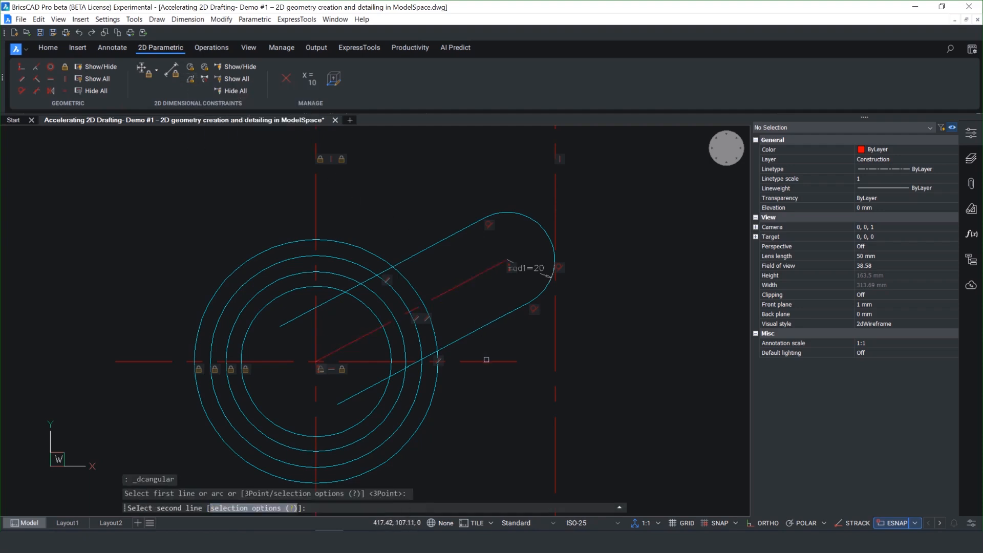
{"action": "left_click", "coordinate": [486, 360]}
{"action": "left_click", "coordinate": [618, 317]}
{"action": "key", "text": "Return"}
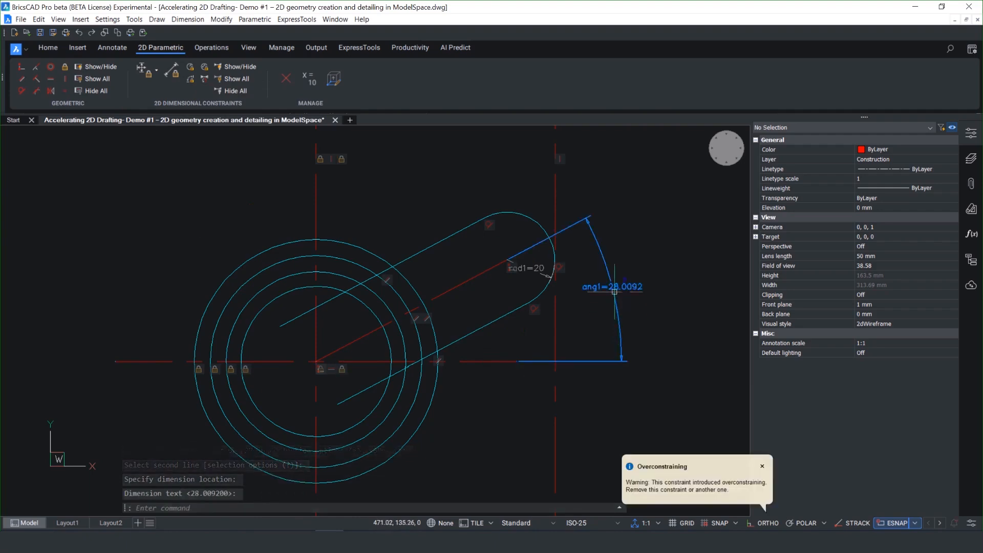
Step: Turn the angular constraint of the arm into a reference by setting its Reference property to Yes
{"action": "right_click", "coordinate": [726, 150]}
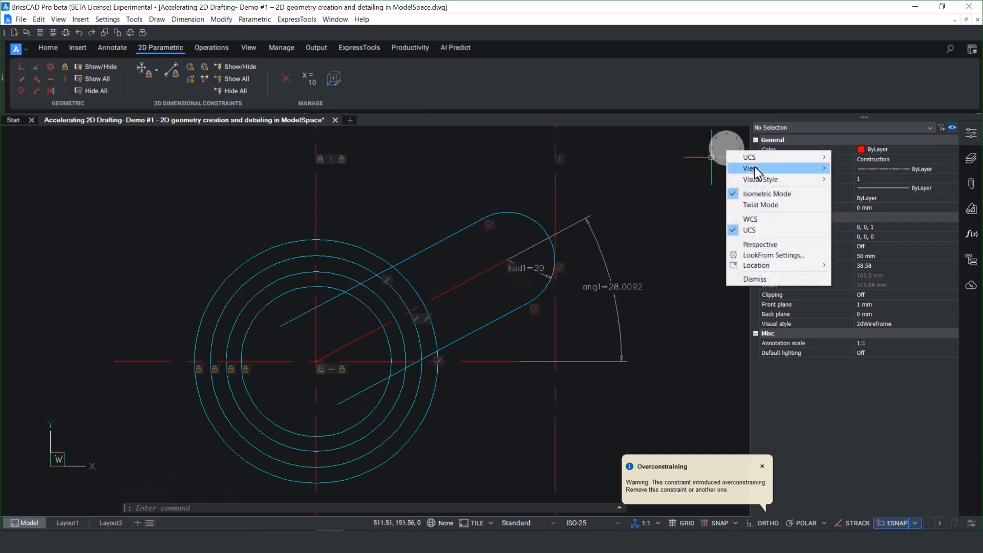
{"action": "mouse_move", "coordinate": [756, 169]}
{"action": "left_click", "coordinate": [856, 204]}
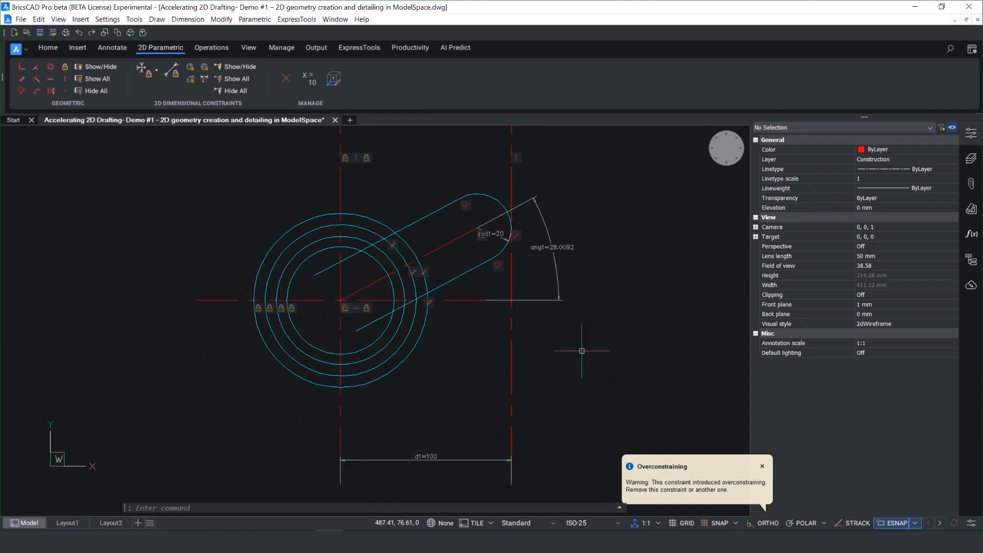
{"action": "left_click", "coordinate": [570, 247]}
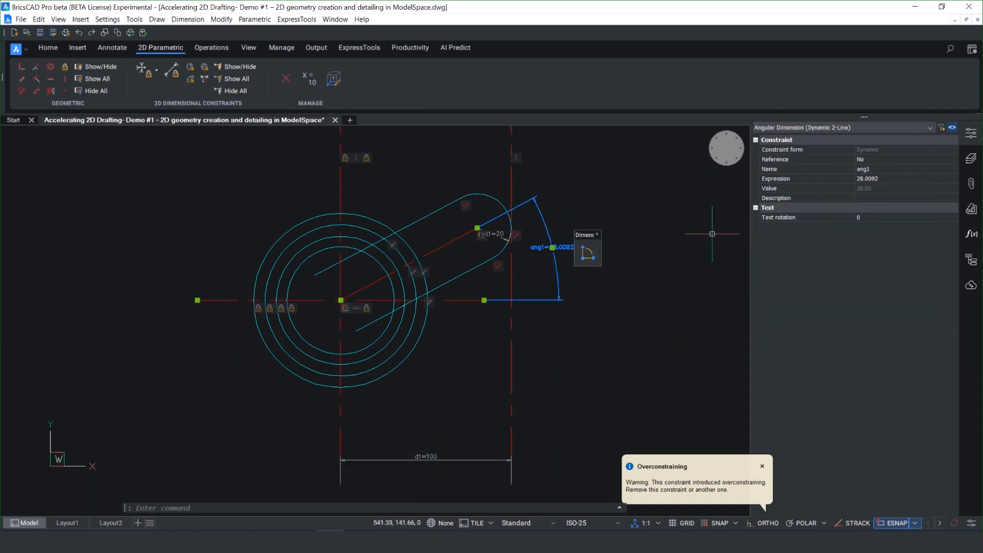
{"action": "left_click", "coordinate": [953, 158]}
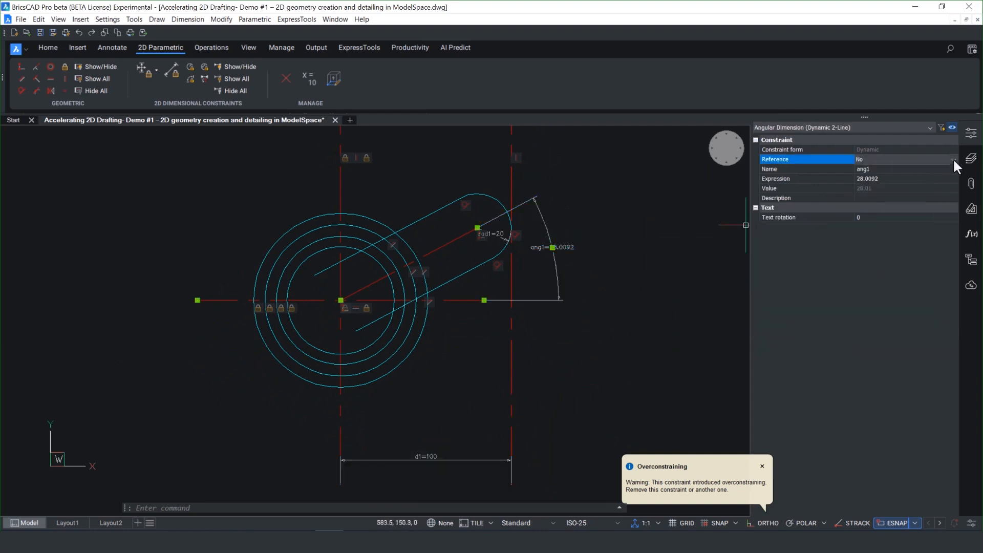
{"action": "left_click", "coordinate": [916, 179]}
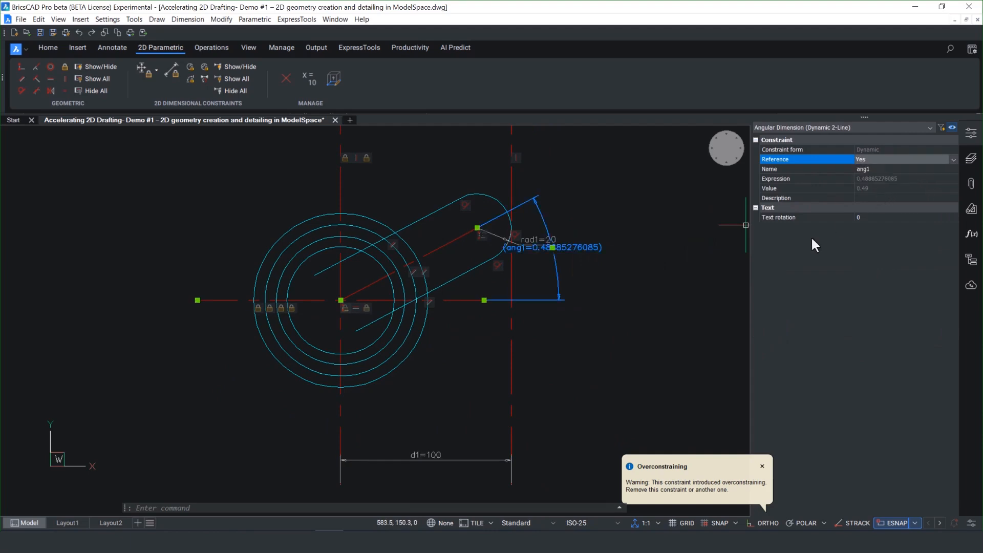
Step: Set the horizontal distance constraint d1 between the two vertical centerlines to 75
{"action": "left_click", "coordinate": [428, 458]}
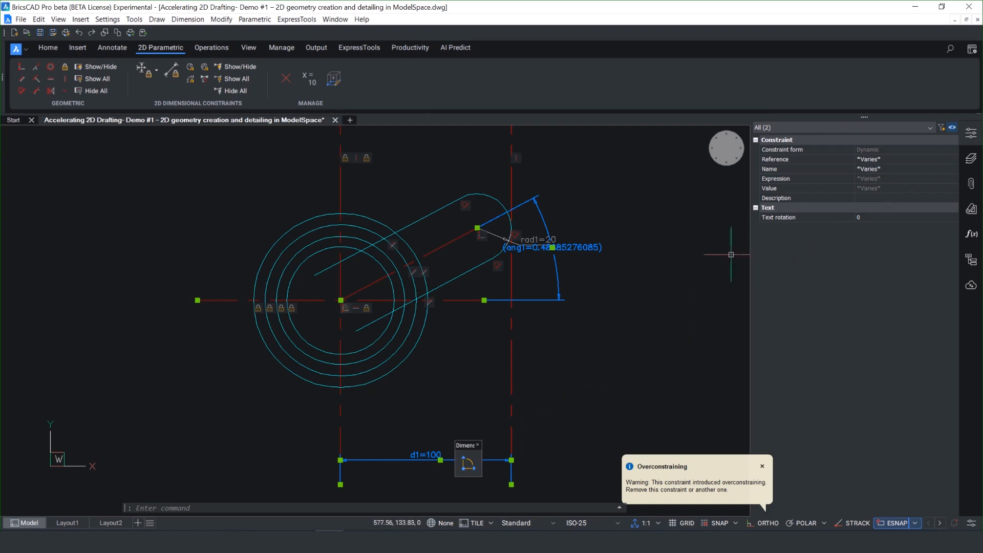
{"action": "key", "text": "Escape"}
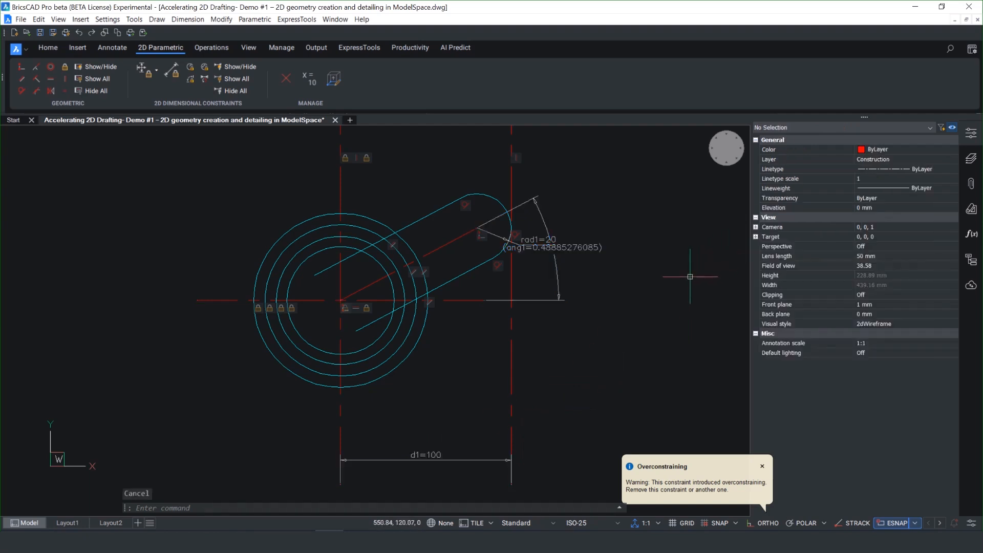
{"action": "left_click", "coordinate": [428, 457]}
{"action": "left_click", "coordinate": [865, 177]}
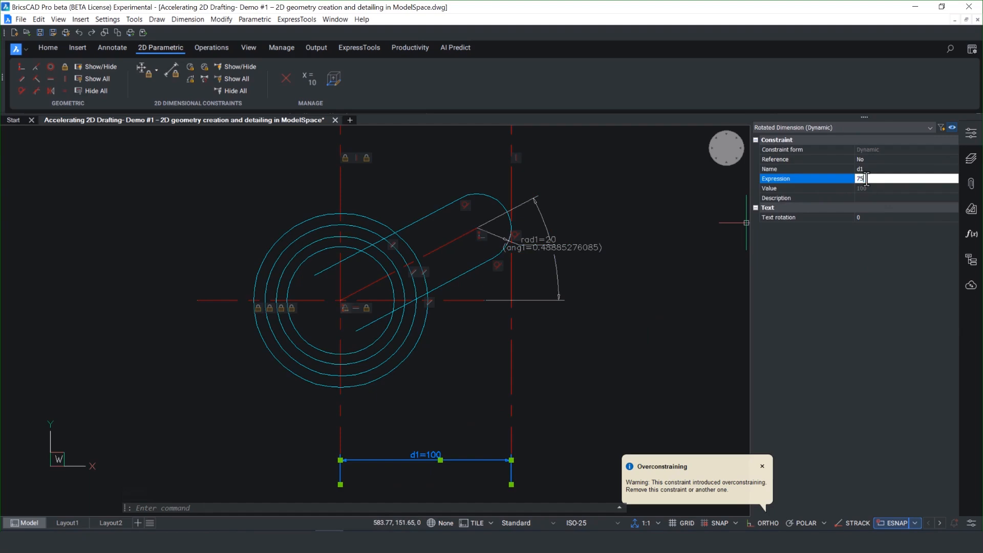
{"action": "key", "text": "Return"}
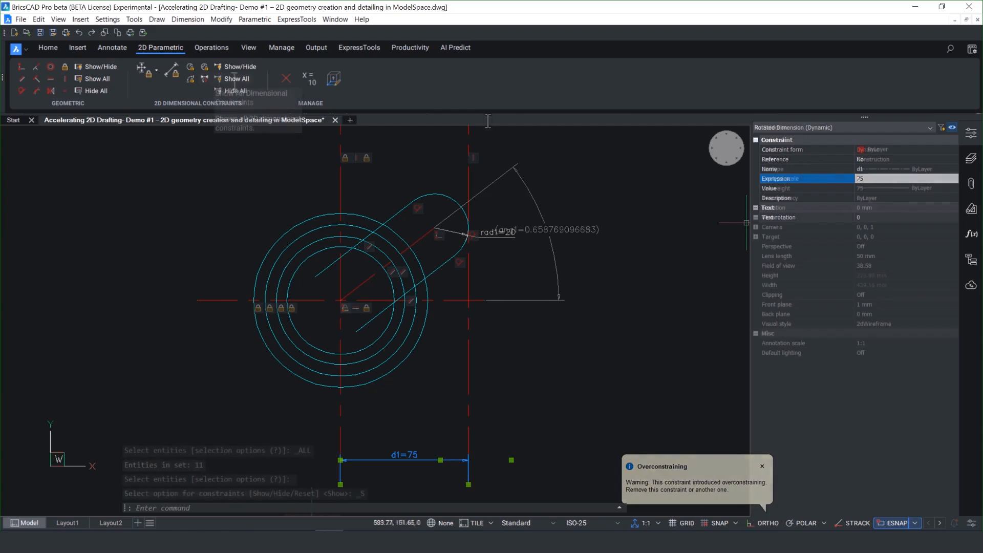
Step: Hide all dimensional constraints and all geometric constraints in the drawing
{"action": "left_click", "coordinate": [234, 79]}
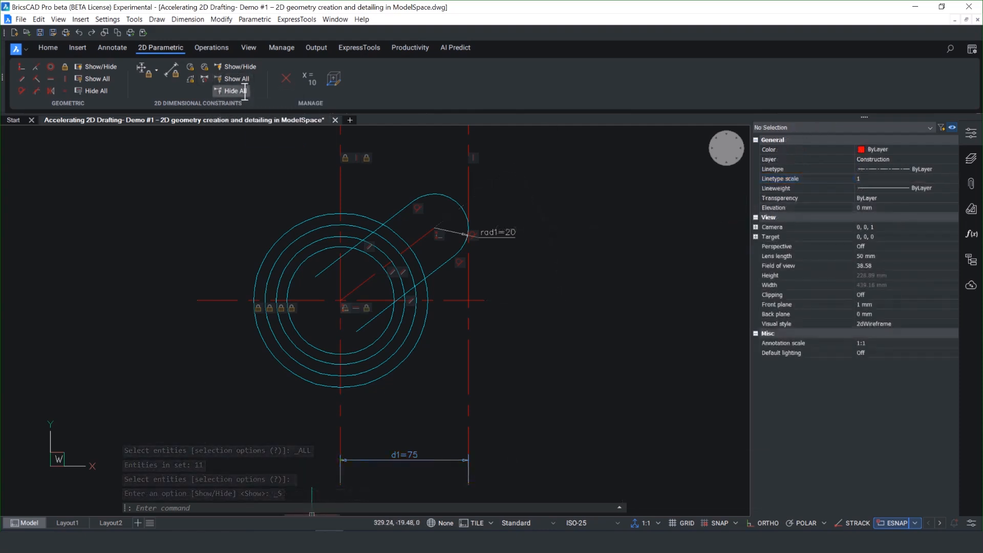
{"action": "left_click", "coordinate": [245, 91]}
{"action": "left_click", "coordinate": [99, 91]}
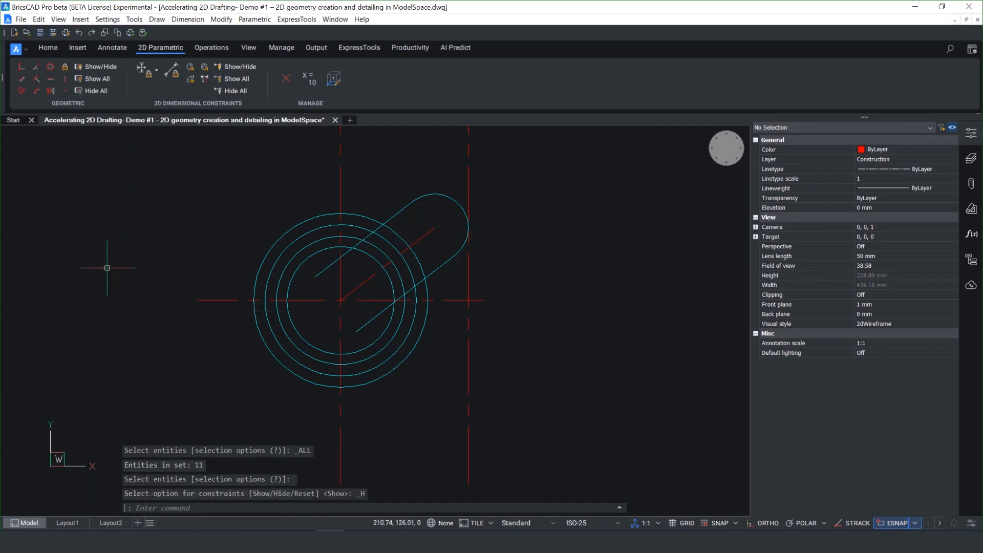
Step: Offset the main vertical centerline by 16.7 to both sides
{"action": "scroll", "coordinate": [399, 153], "scroll_direction": "up", "scroll_amount": 2}
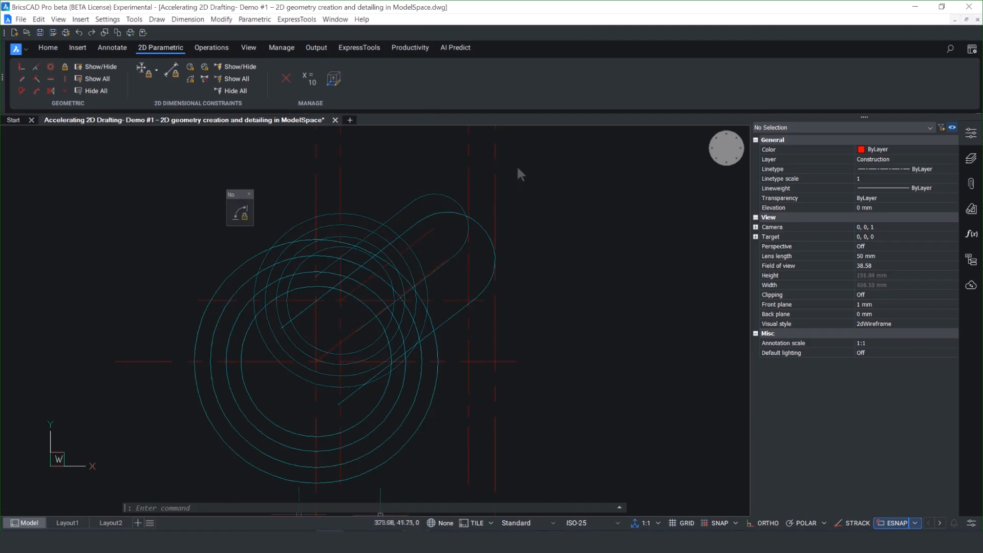
{"action": "left_click", "coordinate": [352, 220]}
{"action": "key", "text": "Return"}
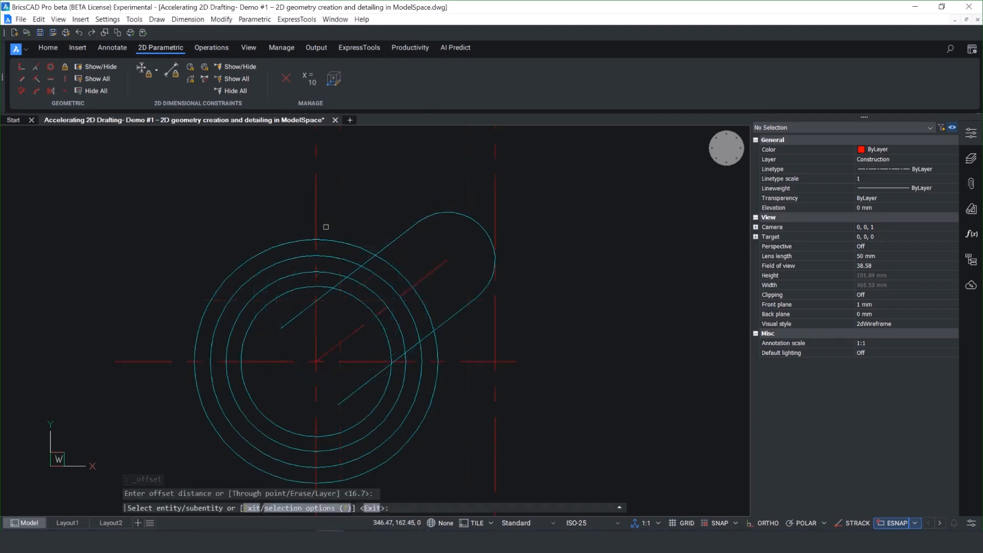
{"action": "left_click", "coordinate": [316, 228]}
{"action": "type", "text": "b"}
{"action": "key", "text": "Return"}
{"action": "right_click", "coordinate": [731, 149]}
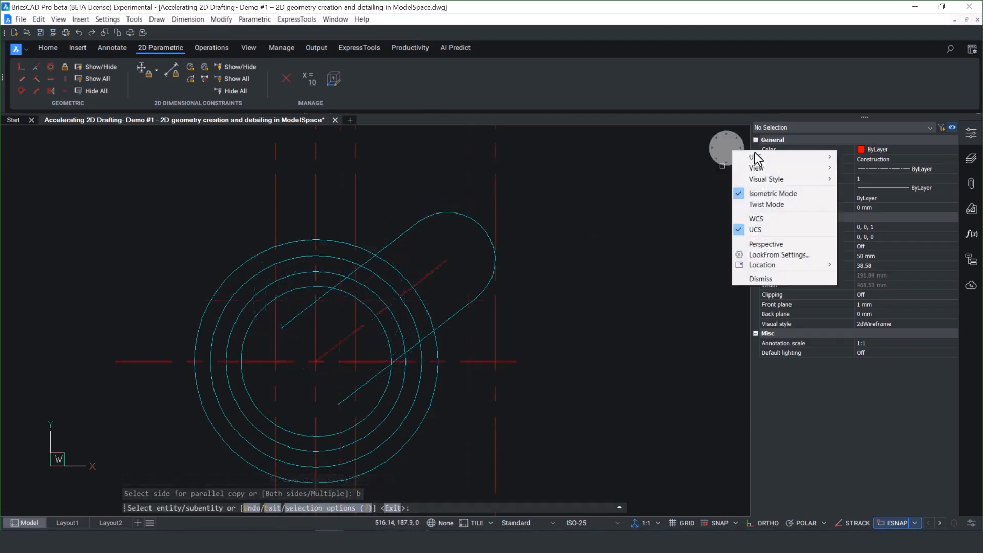
{"action": "mouse_move", "coordinate": [757, 167]}
{"action": "left_click", "coordinate": [872, 169]}
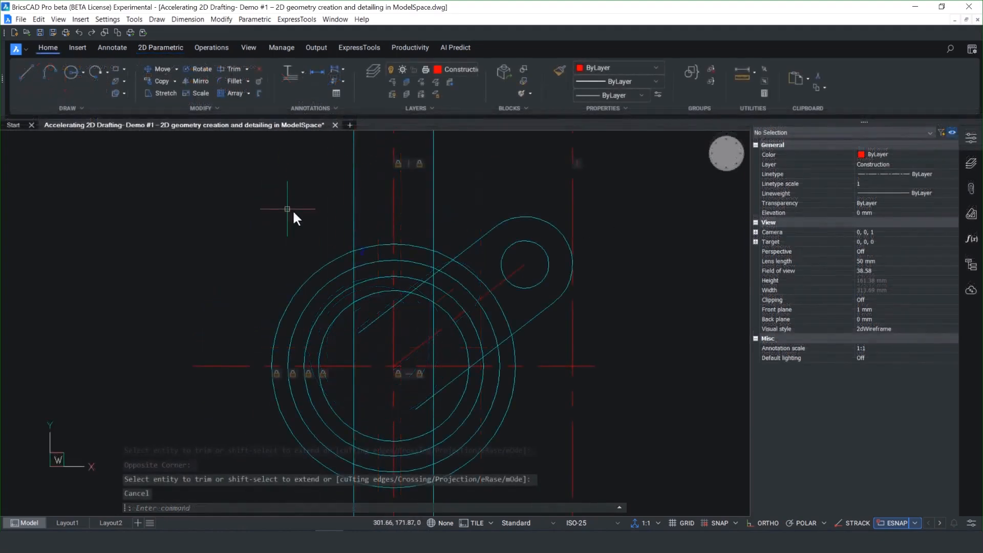
Step: Trim the left vertical profile line where it crosses the upper half of the concentric circles, down to the horizontal centerline
{"action": "right_click", "coordinate": [292, 211]}
{"action": "left_click", "coordinate": [301, 227]}
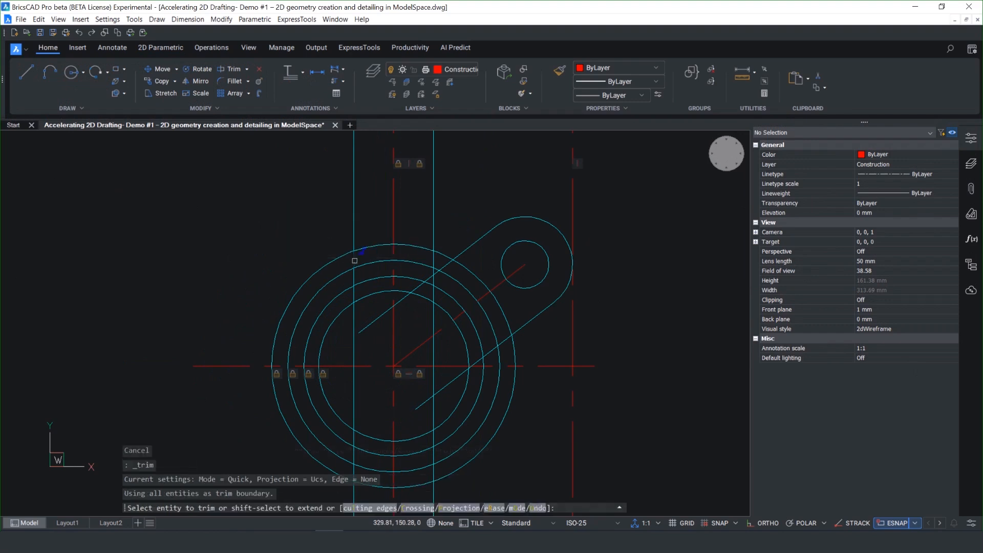
{"action": "left_click", "coordinate": [355, 259]}
{"action": "left_click", "coordinate": [353, 279]}
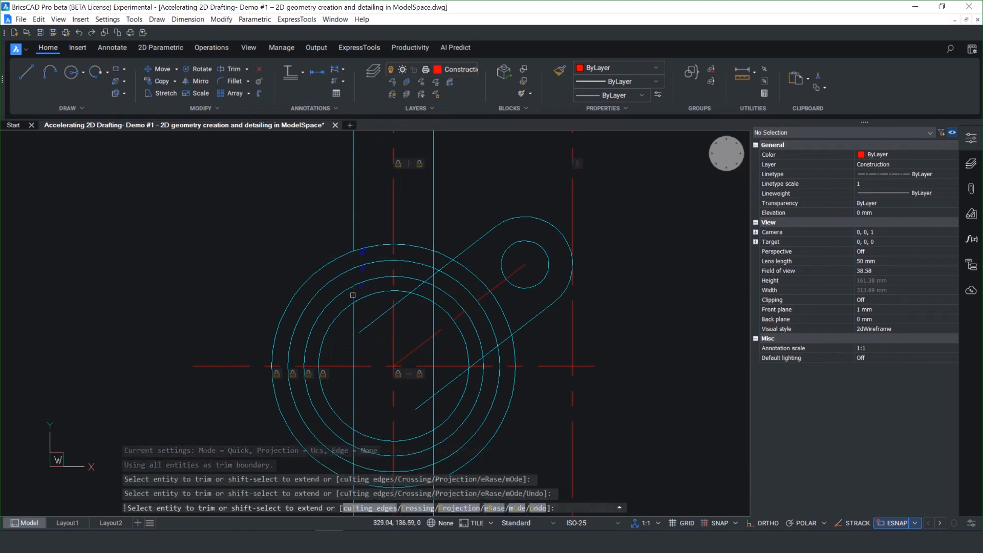
{"action": "left_click", "coordinate": [353, 296]}
{"action": "left_click", "coordinate": [352, 318]}
Step: Trim the arm's straight edges back toward the outer circle, along with the right vertical line's segment between the rings
{"action": "left_click", "coordinate": [378, 319]}
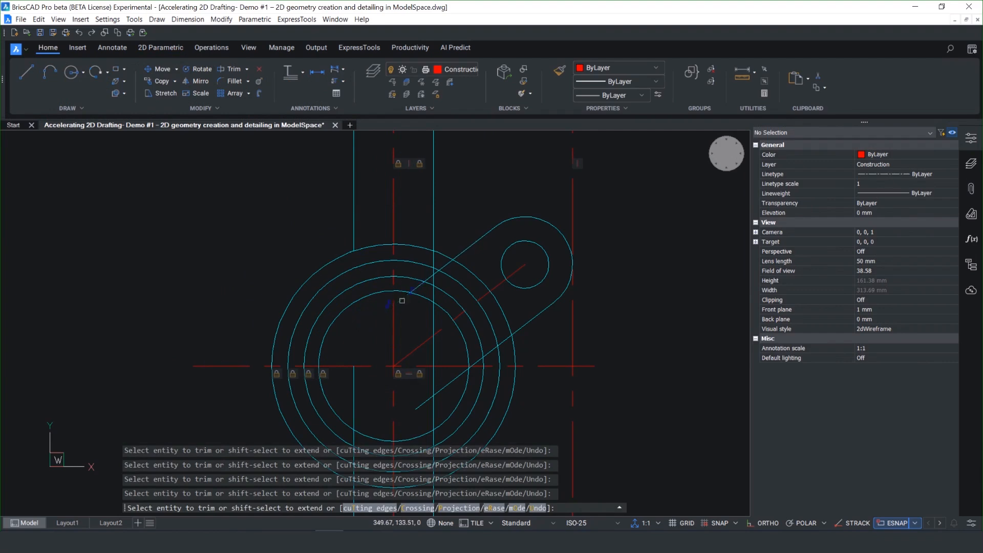
{"action": "left_click", "coordinate": [425, 280]}
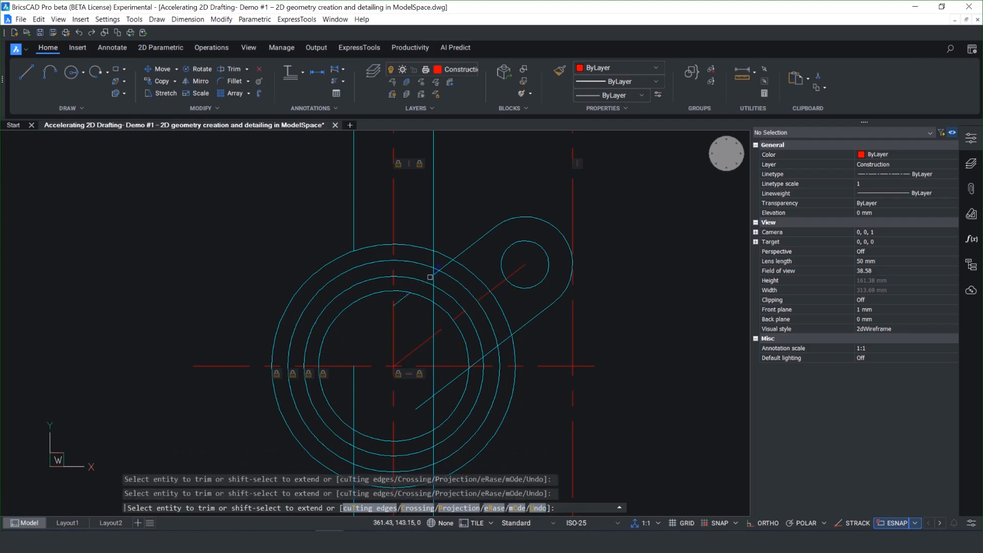
{"action": "left_click", "coordinate": [433, 281]}
{"action": "left_click", "coordinate": [435, 275]}
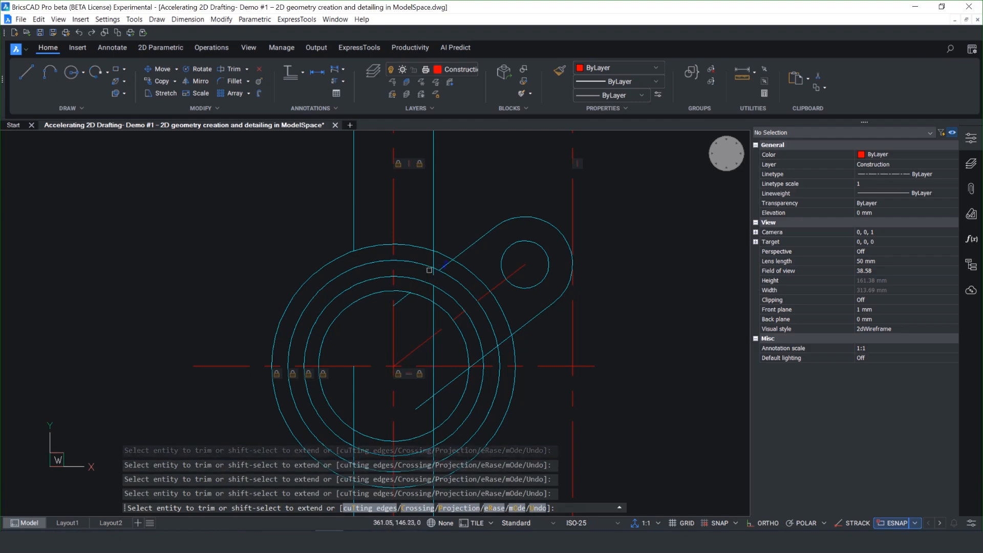
{"action": "left_click", "coordinate": [431, 272]}
{"action": "left_click", "coordinate": [433, 274]}
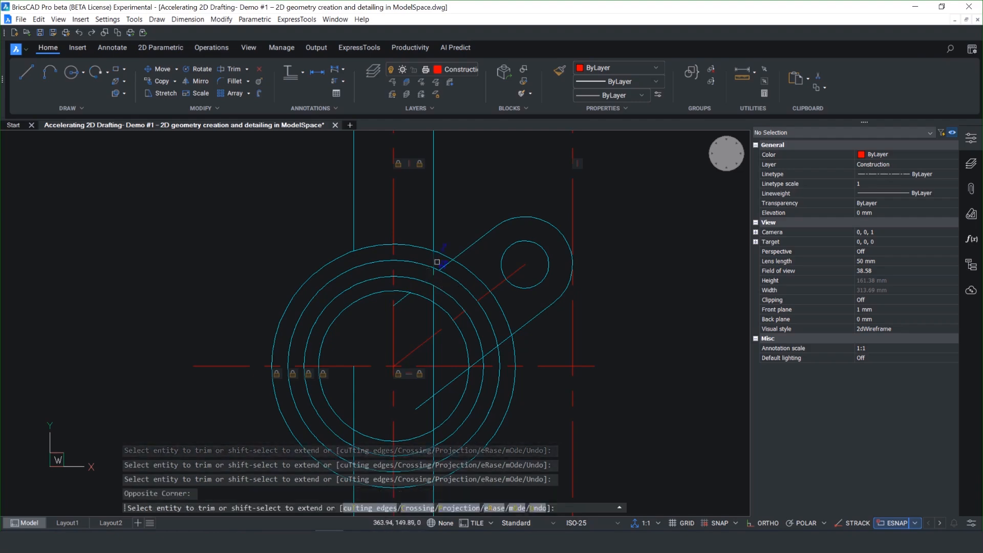
{"action": "left_click", "coordinate": [437, 262]}
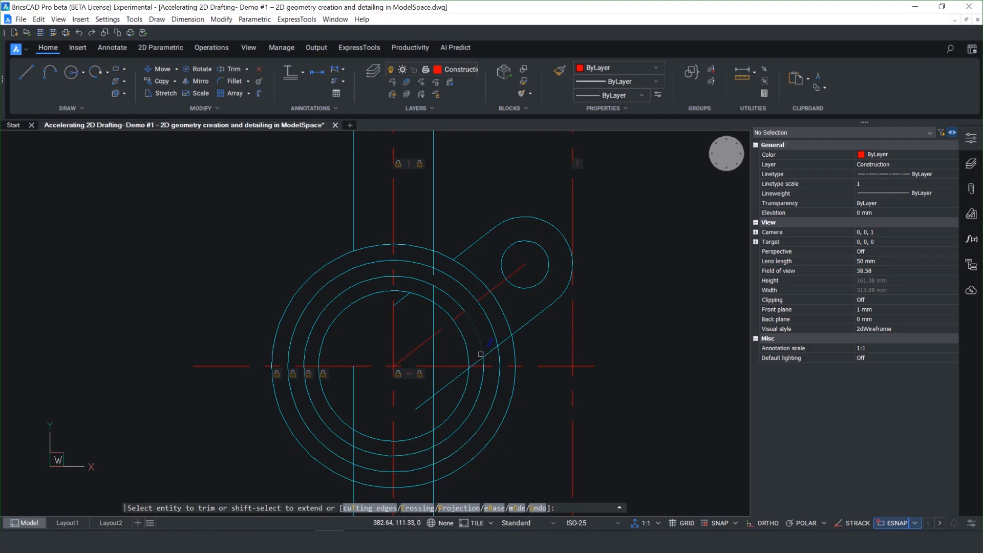
{"action": "left_click", "coordinate": [485, 354]}
{"action": "left_click", "coordinate": [480, 359]}
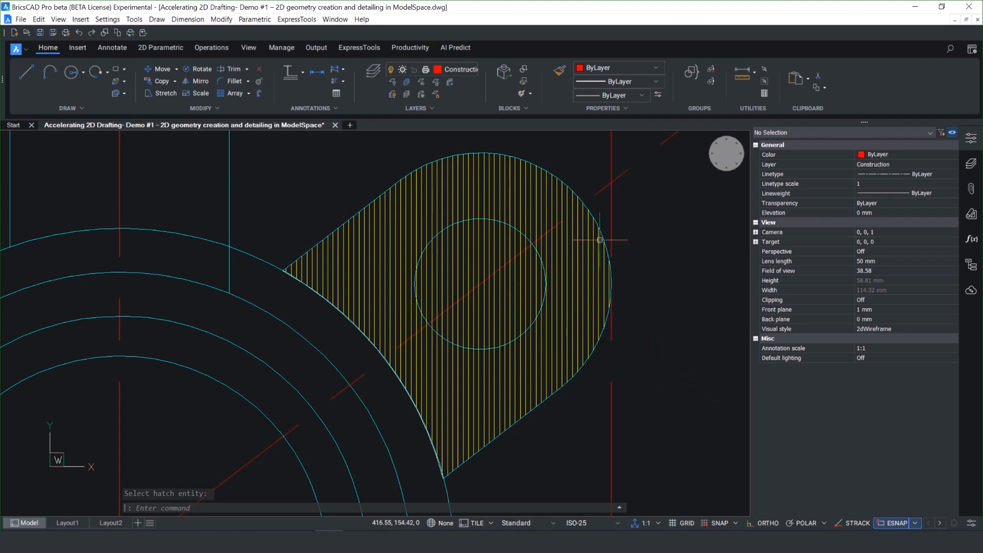
Step: Trim away the arm's hatch, both inside the hole circle and in the area around it
{"action": "mouse_move", "coordinate": [585, 247]}
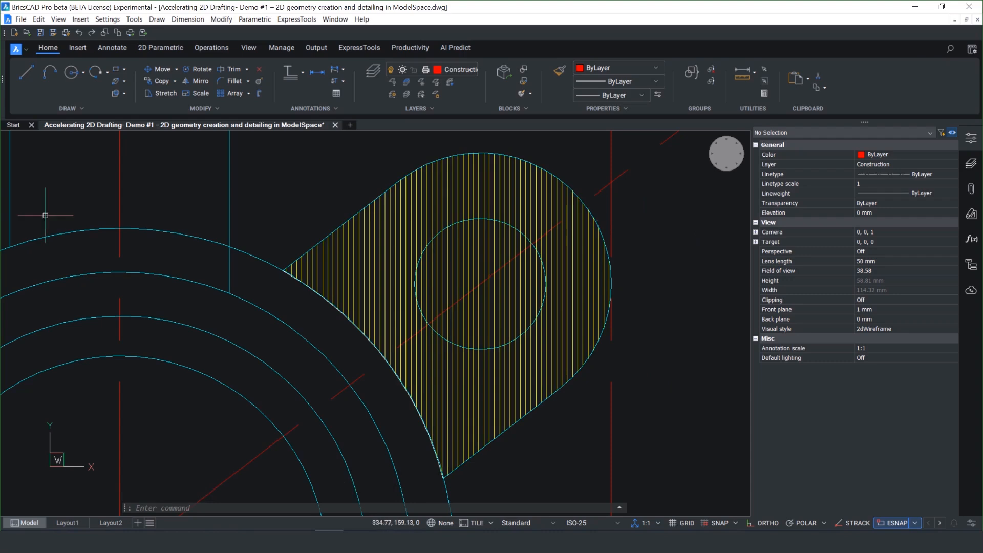
{"action": "right_click", "coordinate": [295, 199]}
{"action": "left_click", "coordinate": [324, 210]}
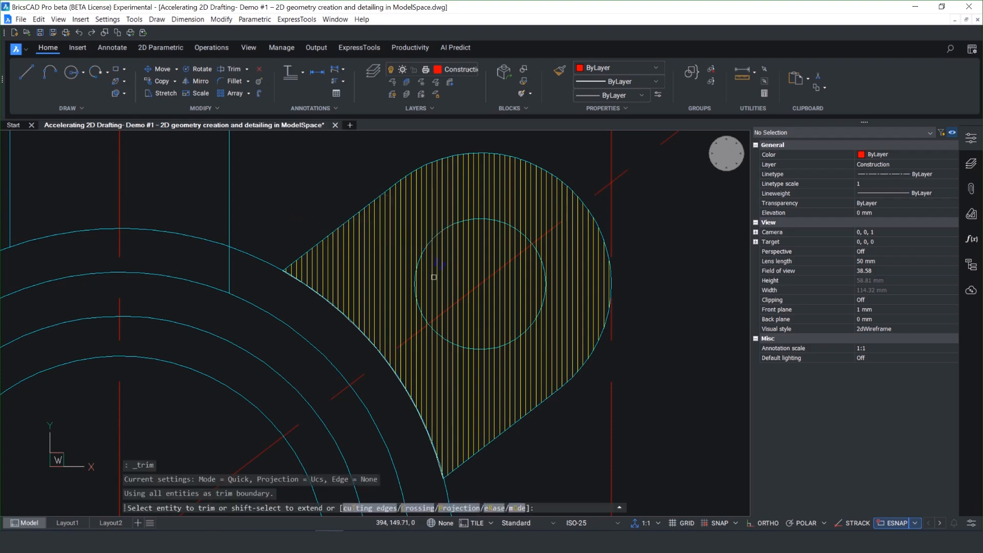
{"action": "left_click", "coordinate": [434, 277]}
{"action": "left_click", "coordinate": [470, 302]}
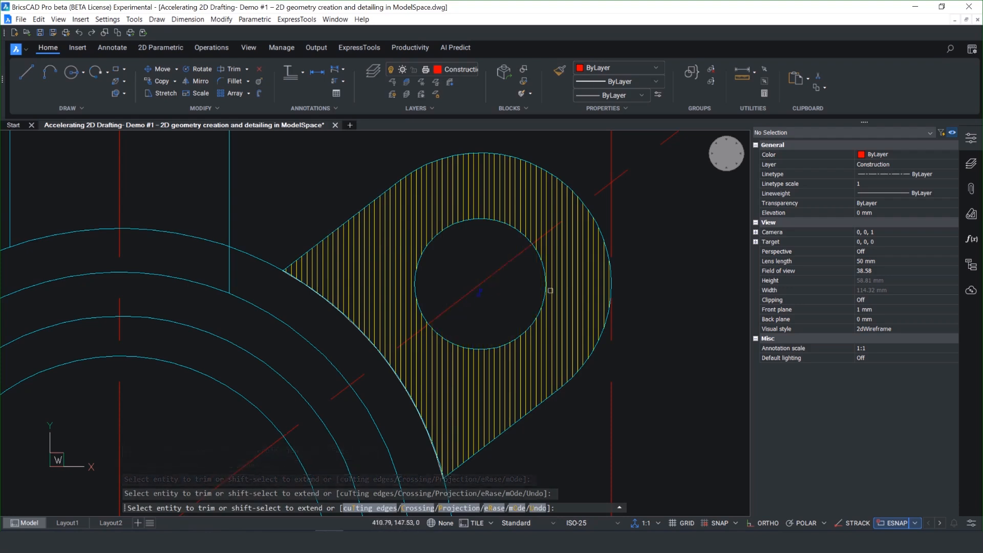
{"action": "left_click", "coordinate": [564, 290]}
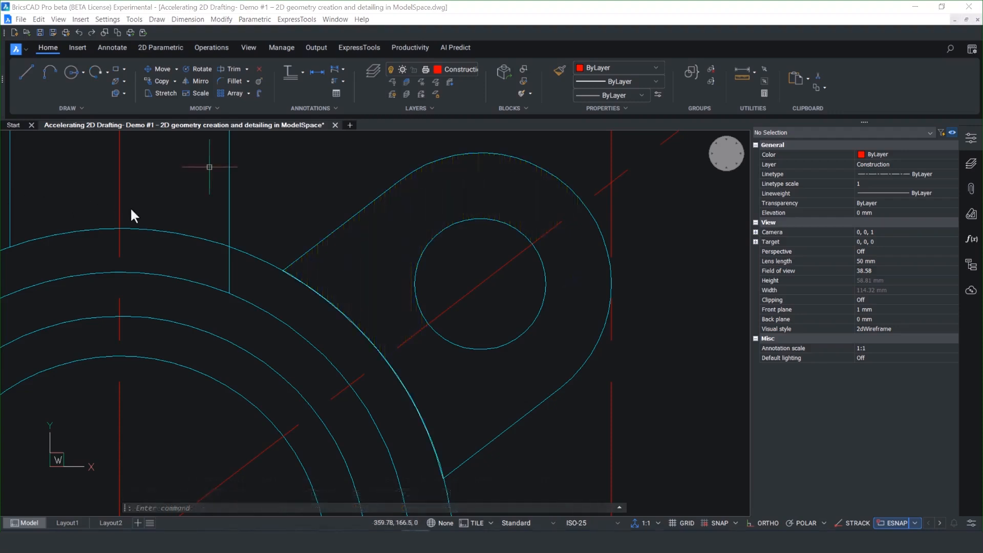
Step: Move the arc overlapping the outer circle at the arm's base to layer 0
{"action": "mouse_move", "coordinate": [328, 299]}
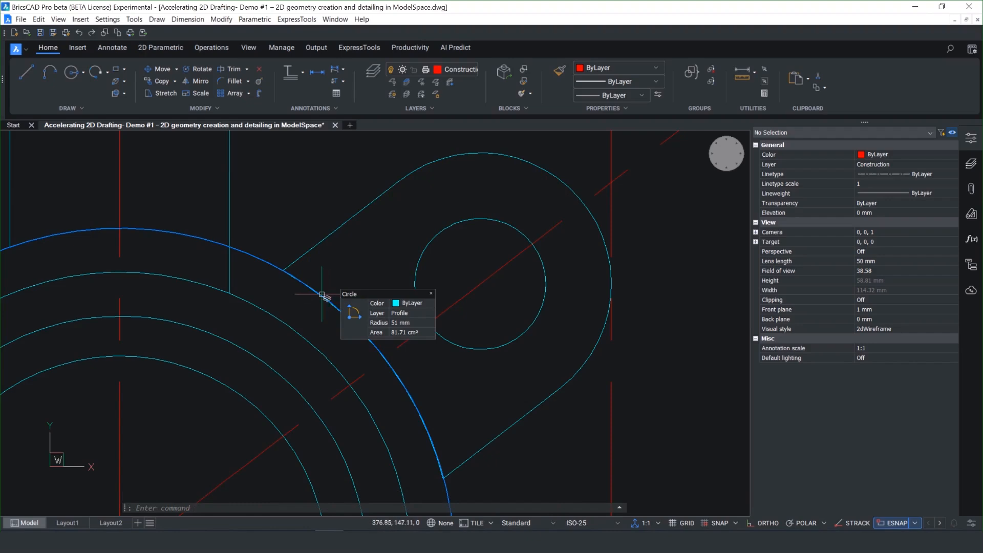
{"action": "left_click", "coordinate": [320, 293]}
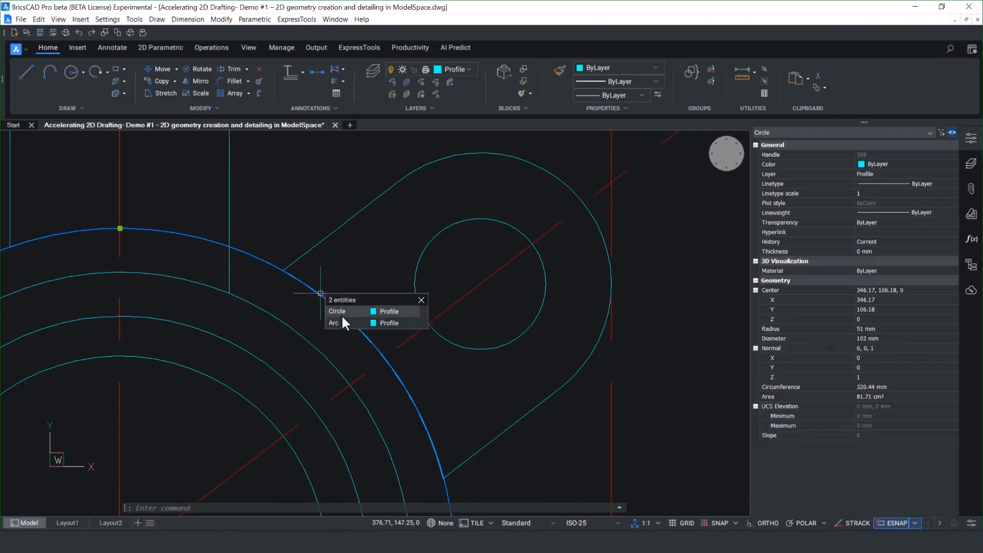
{"action": "left_click", "coordinate": [401, 323]}
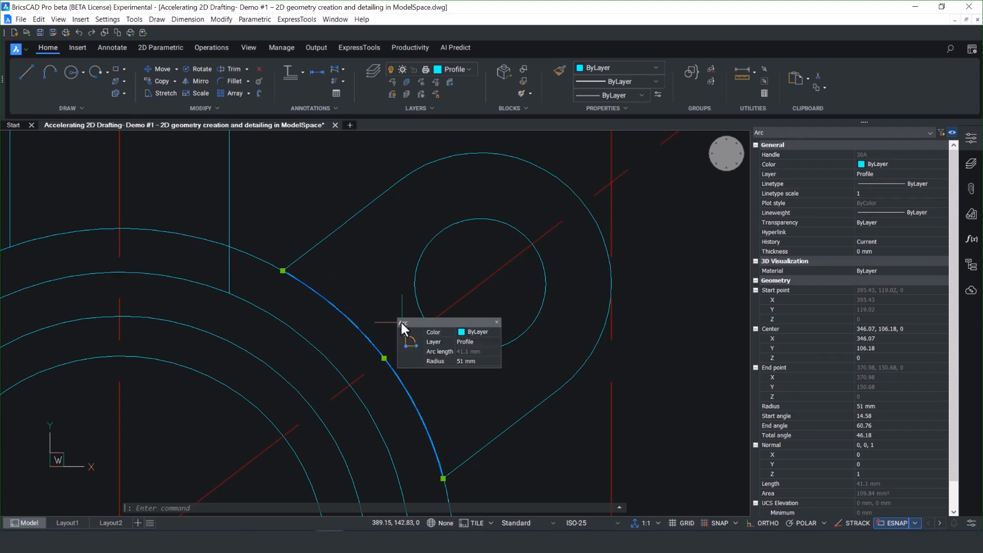
{"action": "left_click", "coordinate": [496, 341]}
{"action": "left_click", "coordinate": [496, 341]}
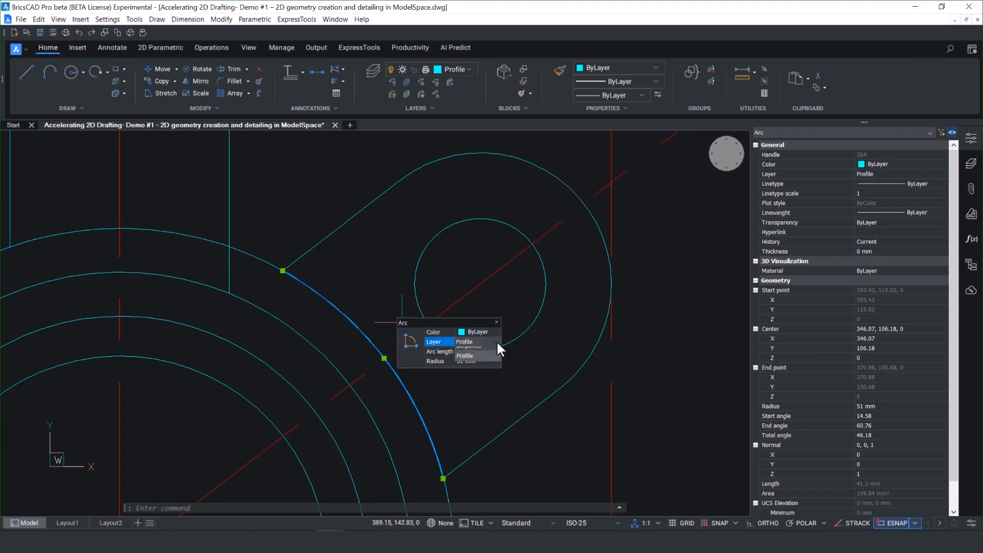
{"action": "left_click", "coordinate": [487, 354]}
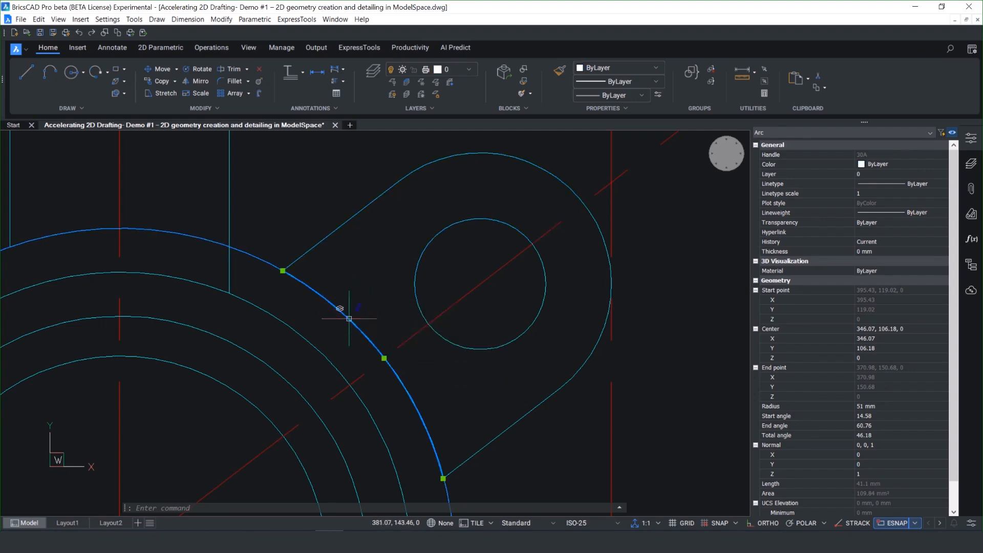
Step: Undo the last mirror and mirror the upper-right arm with its hole across the horizontal centerline, keeping the originals
{"action": "key", "text": "ctrl+z"}
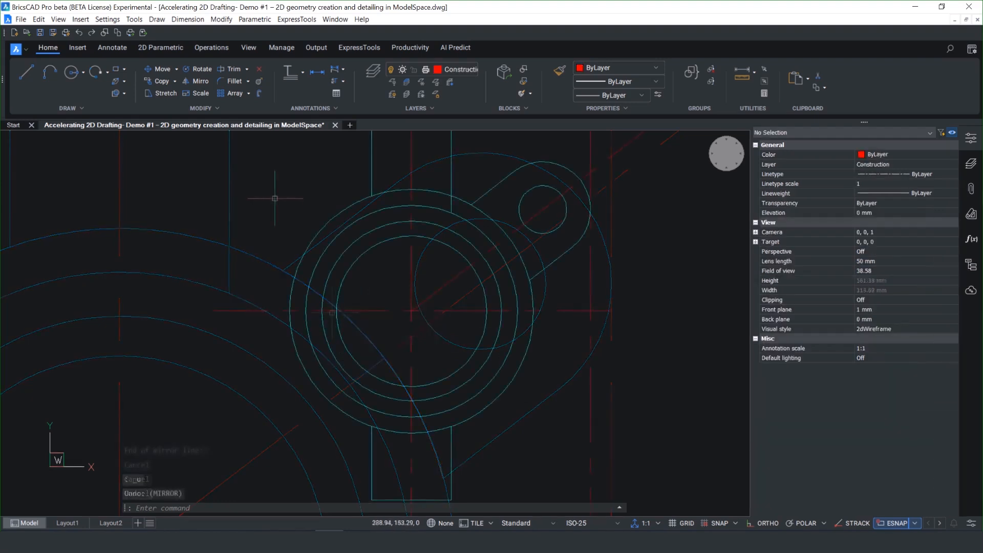
{"action": "left_click", "coordinate": [309, 214]}
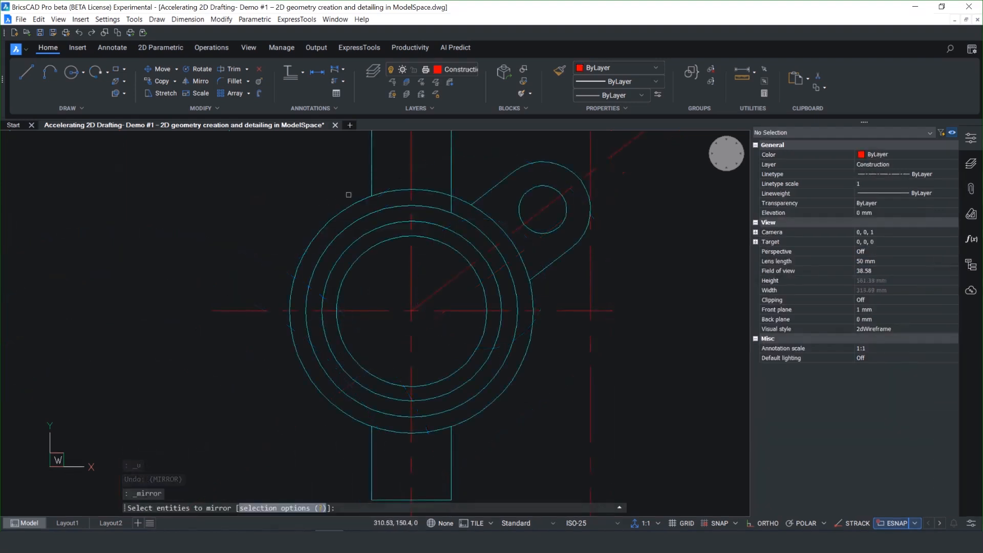
{"action": "left_click", "coordinate": [485, 192]}
{"action": "left_click", "coordinate": [523, 197]}
{"action": "key", "text": "Return"}
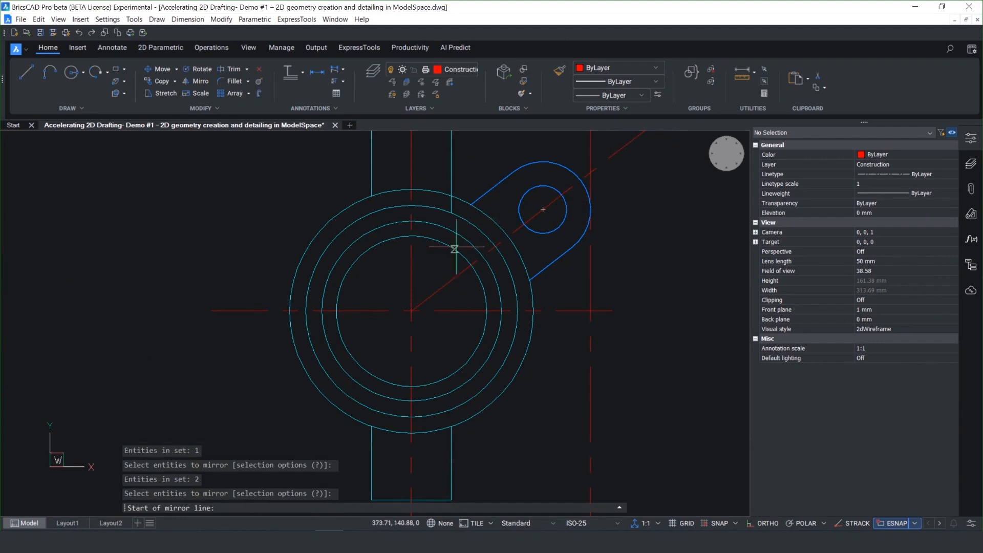
{"action": "left_click", "coordinate": [411, 311]}
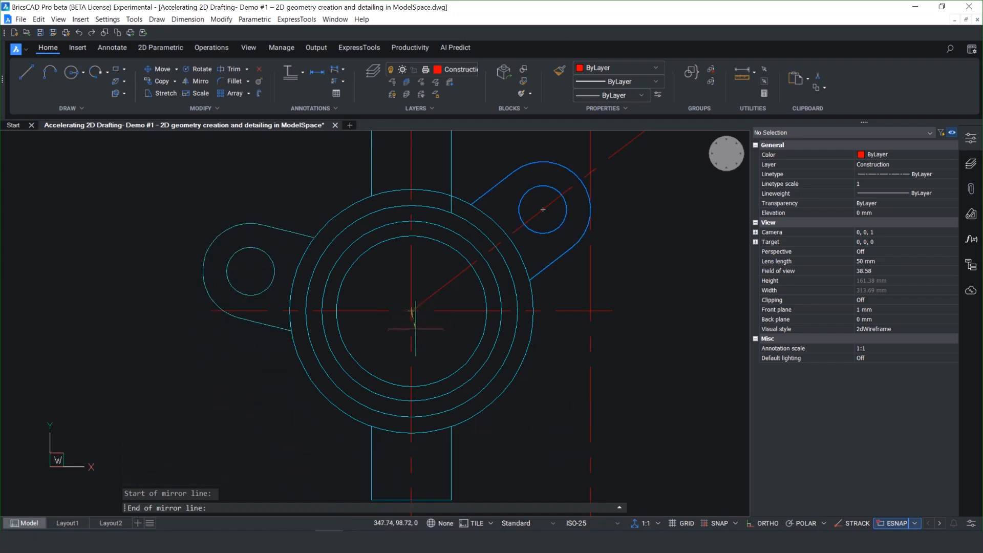
{"action": "left_click", "coordinate": [435, 310]}
{"action": "key", "text": "Escape"}
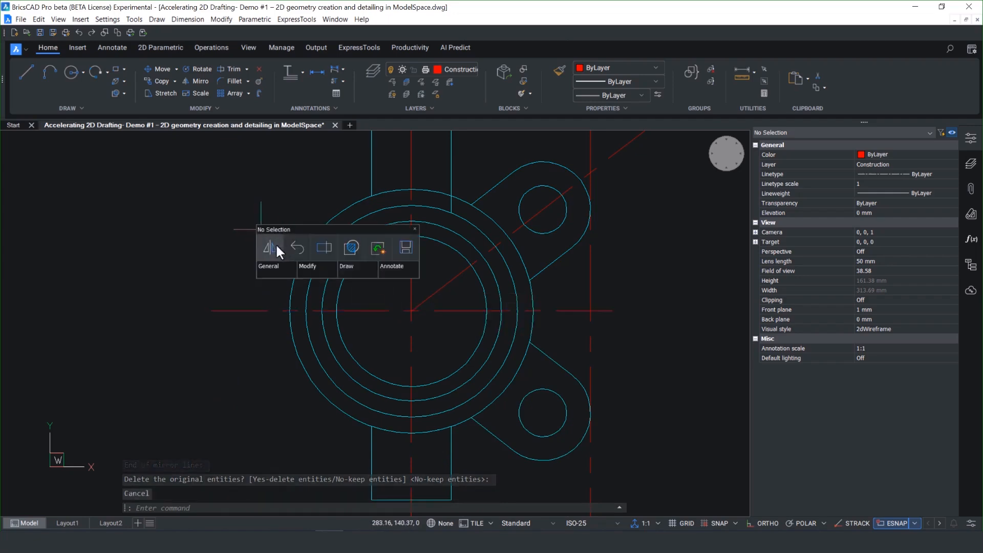
Step: Mirror both right-hand arms with their holes across the vertical centerline, starting the mirror line at the circles' center
{"action": "left_click", "coordinate": [275, 244]}
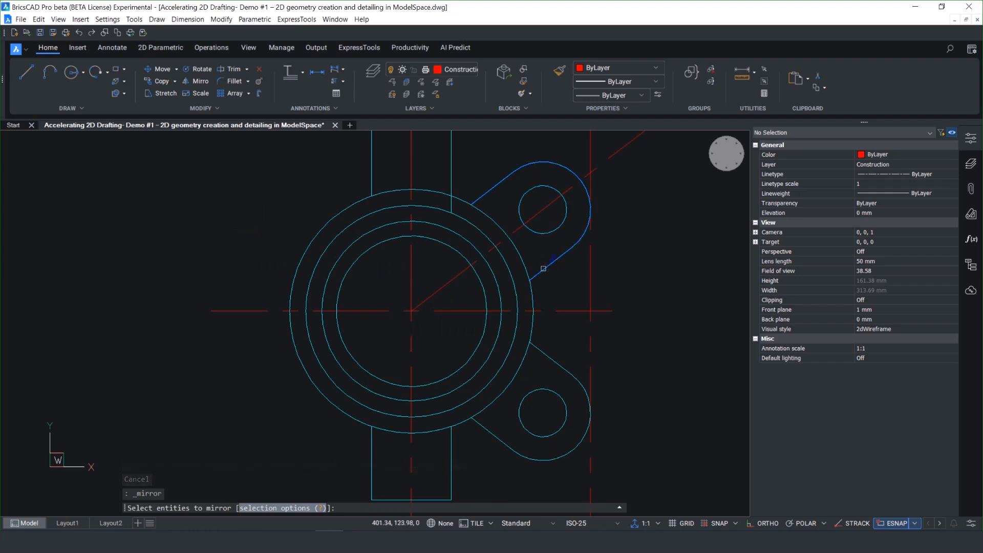
{"action": "left_click", "coordinate": [543, 268]}
{"action": "left_click", "coordinate": [544, 234]}
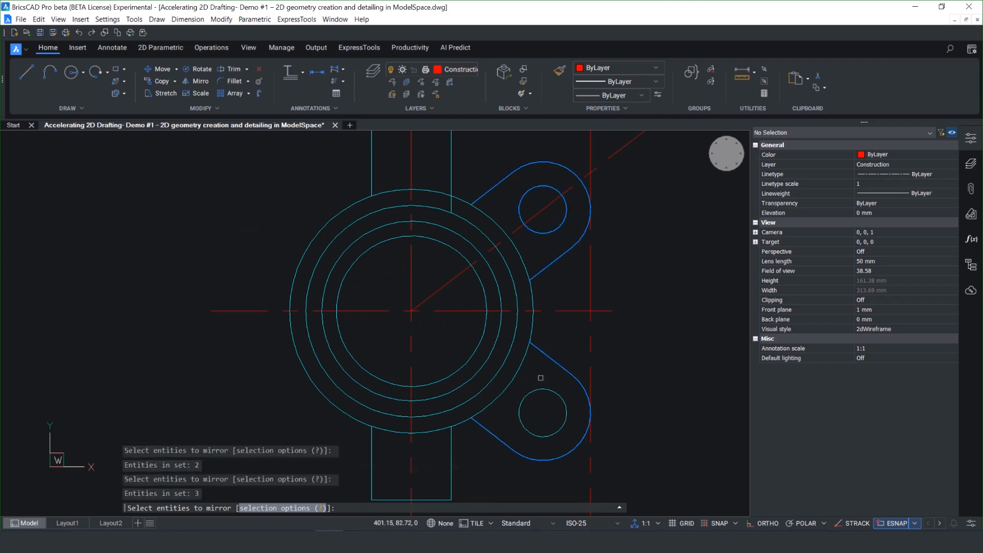
{"action": "key", "text": "Return"}
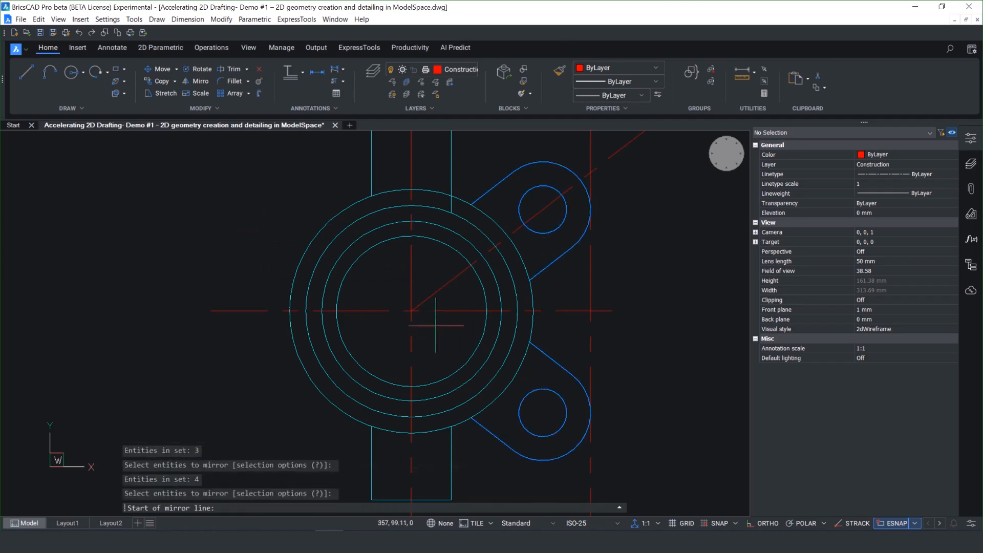
{"action": "left_click", "coordinate": [411, 311]}
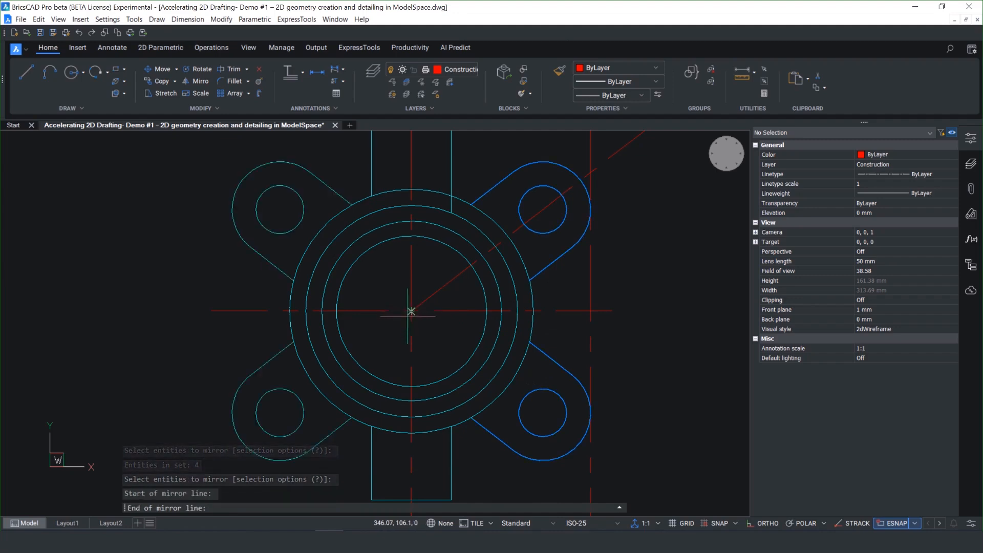